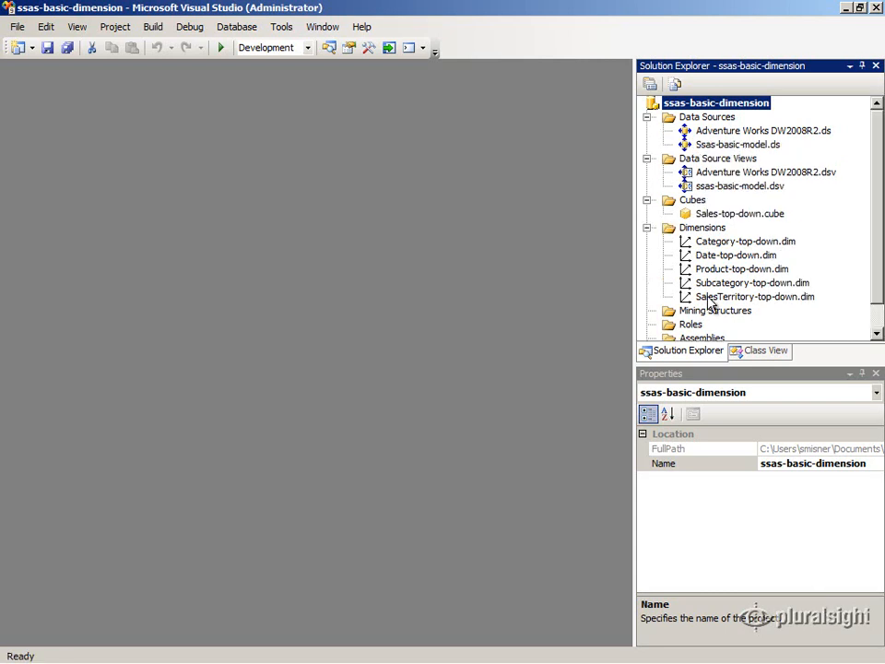
# Open the SalesTerritory-top-down dimension, and inspect the Territory table's name properties in the Adventure Works DW2008R2 data source view
pyautogui.click(706, 296)
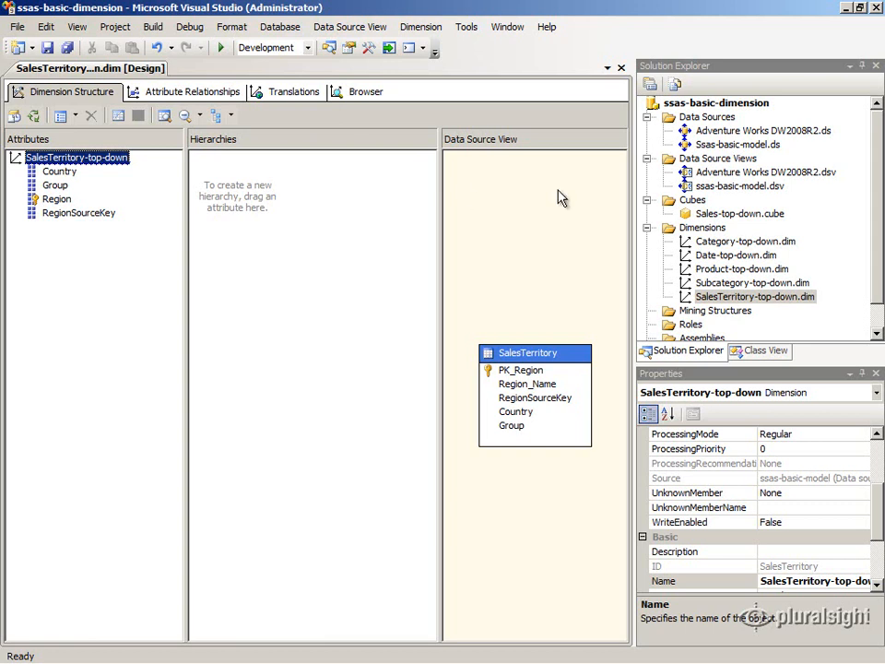
pyautogui.click(709, 176)
pyautogui.doubleClick(709, 177)
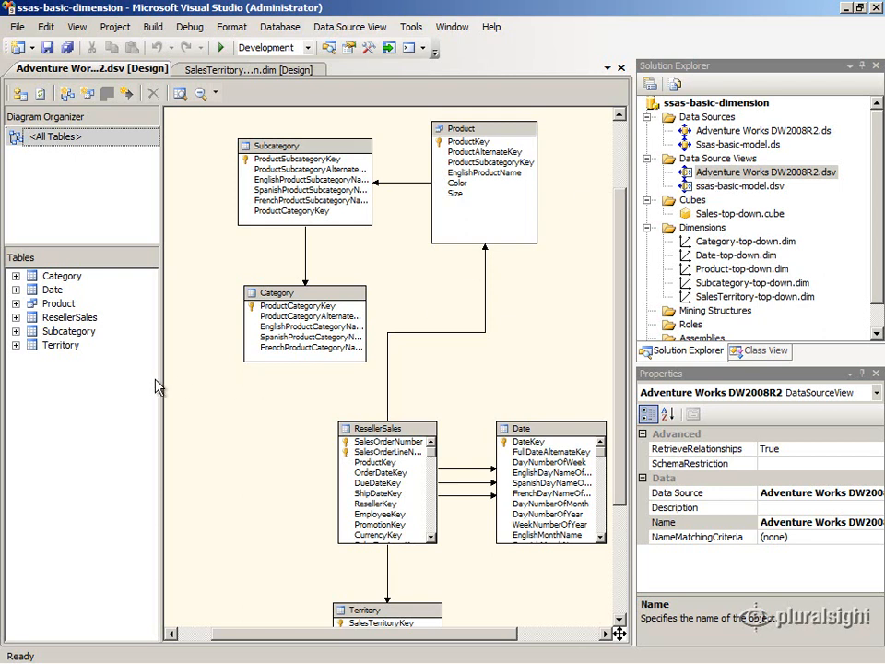
pyautogui.click(55, 344)
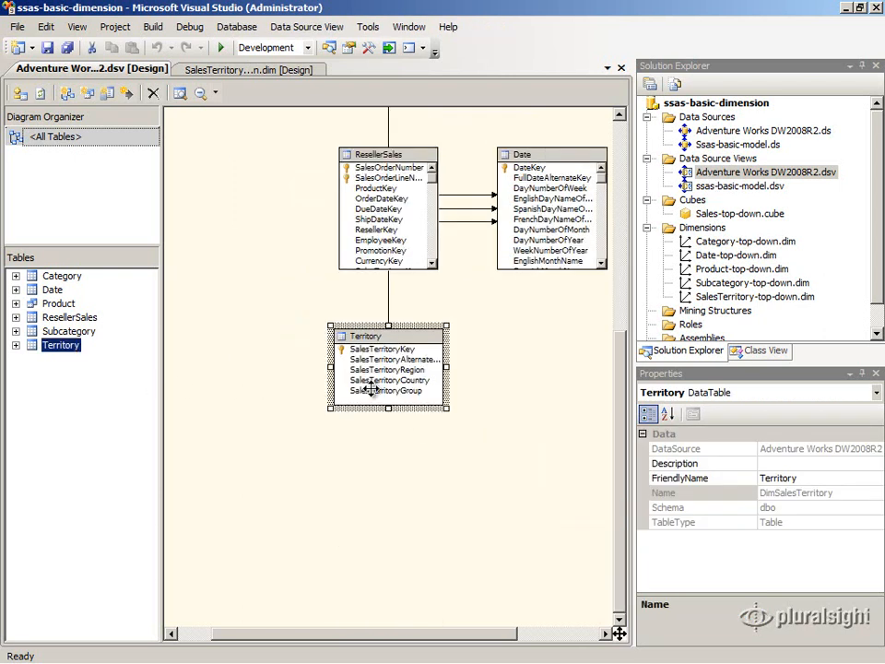
pyautogui.click(798, 493)
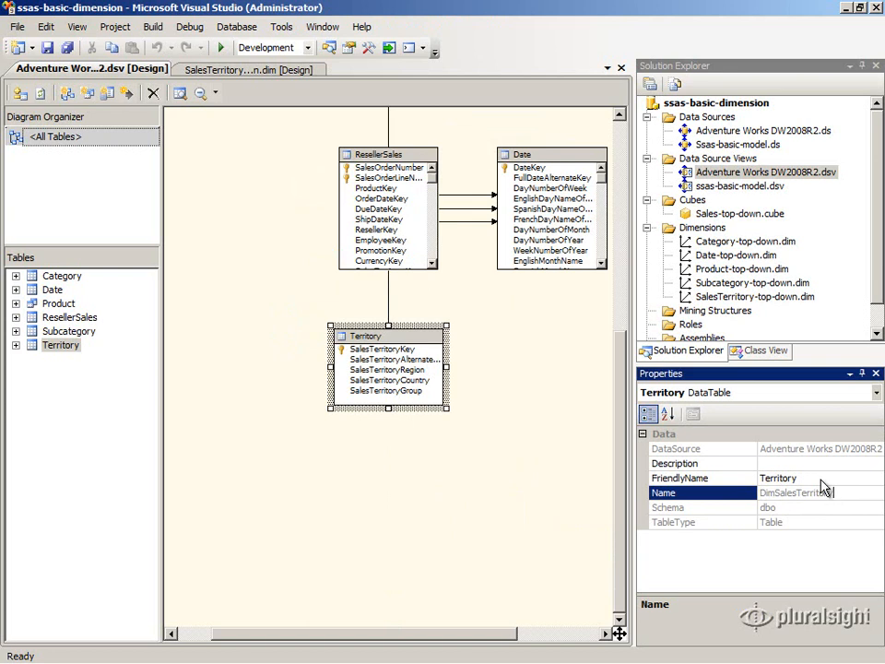
pyautogui.click(821, 479)
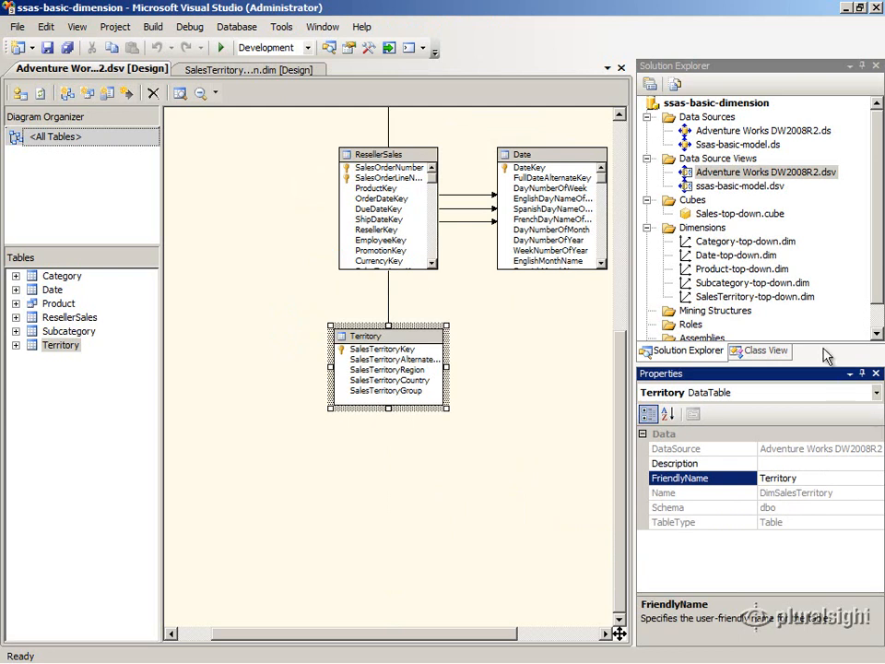
# Start creating a new dimension in the project, based on an existing table
pyautogui.rightClick(682, 230)
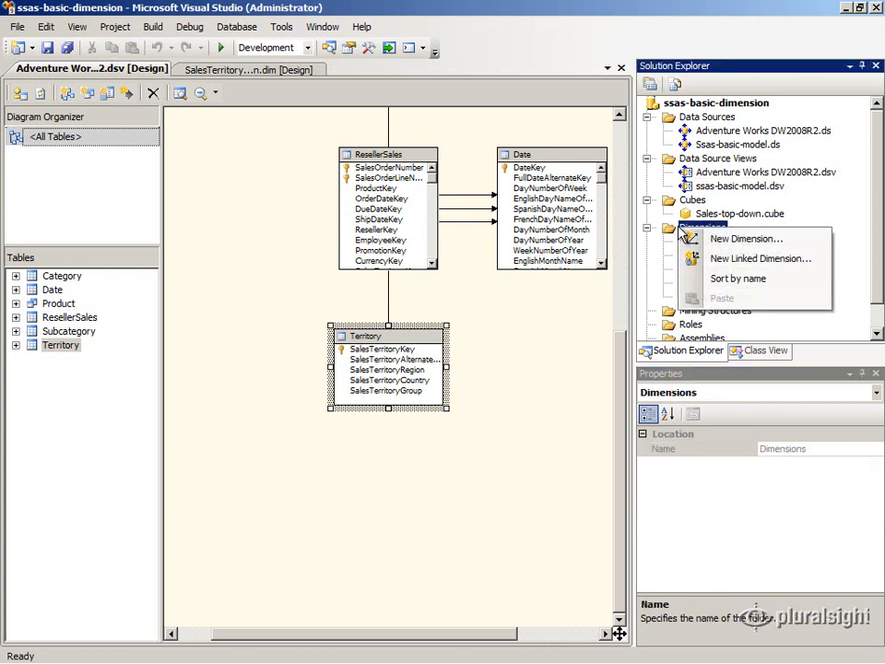
pyautogui.click(717, 239)
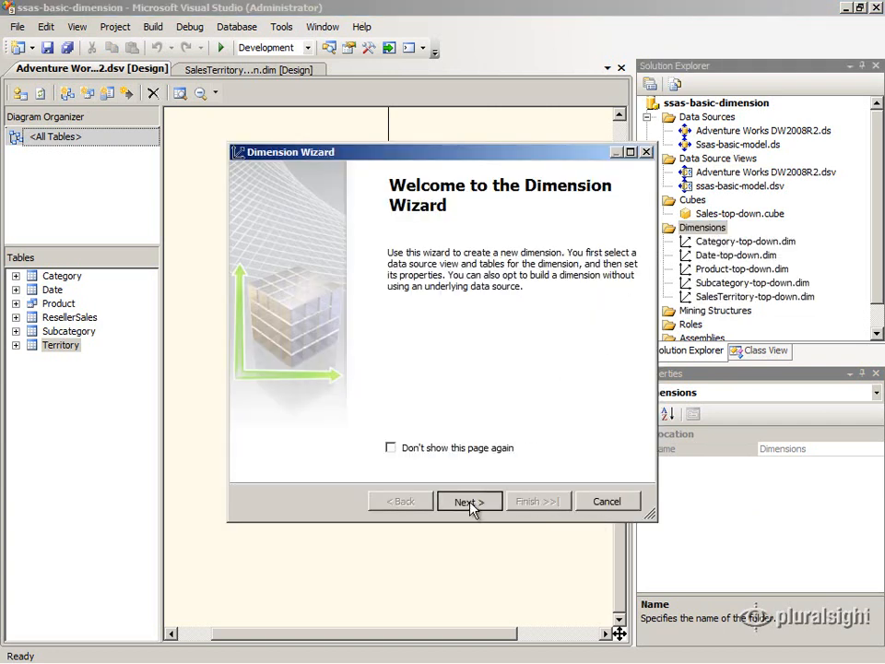
pyautogui.click(470, 504)
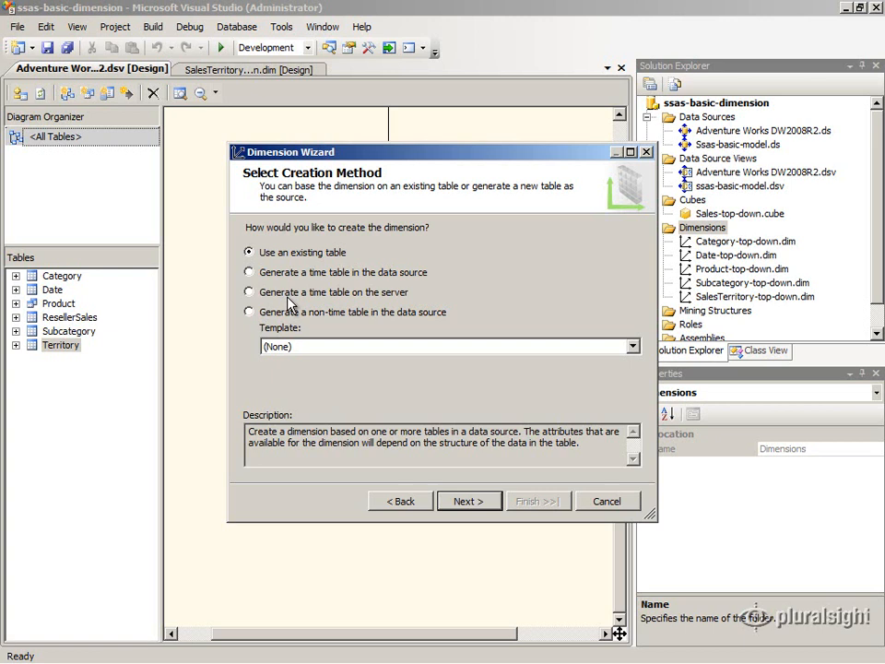
pyautogui.click(462, 509)
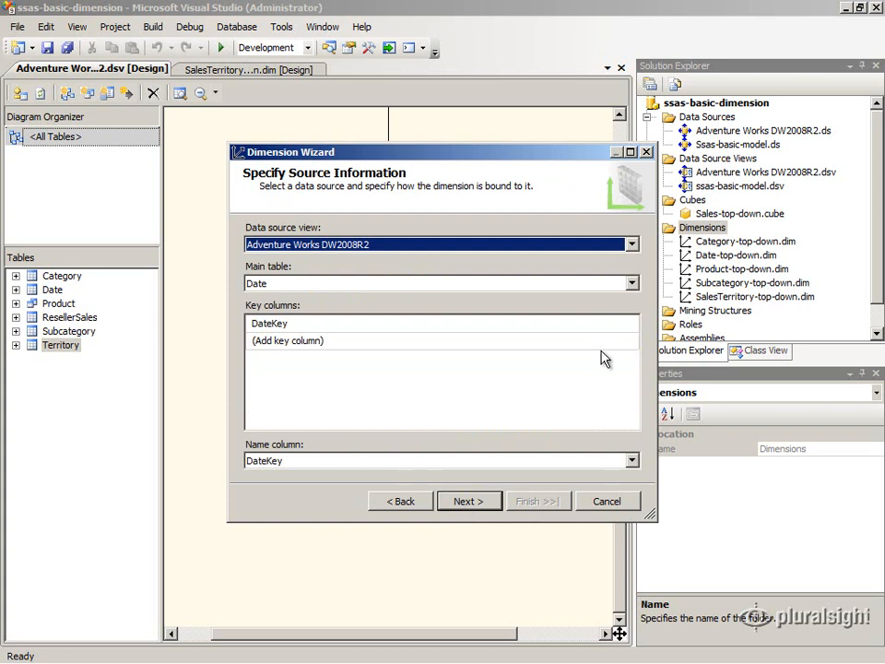
# Keep Adventure Works DW2008R2 as the data source view and choose Territory as the dimension's main table
pyautogui.click(631, 244)
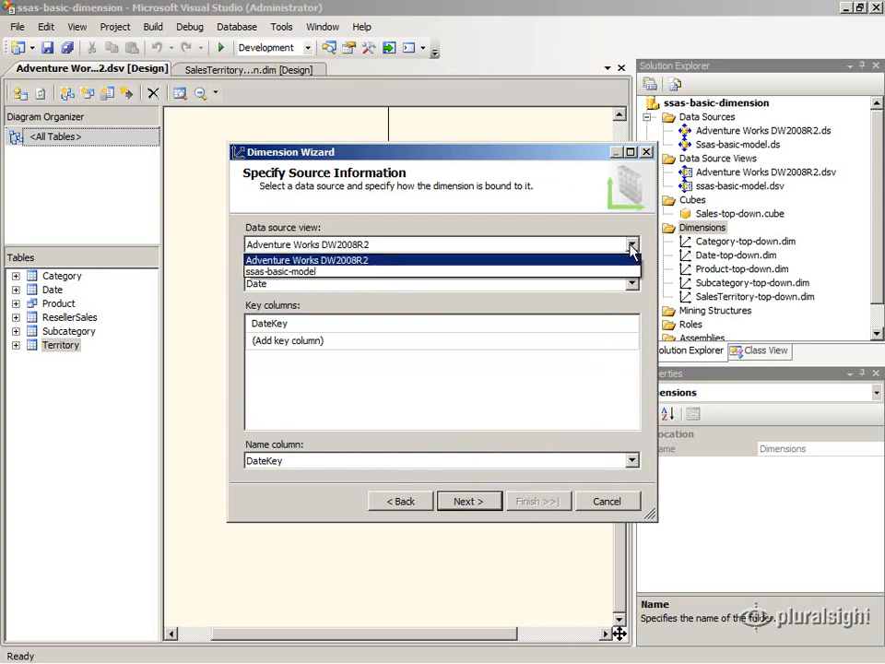
pyautogui.click(631, 247)
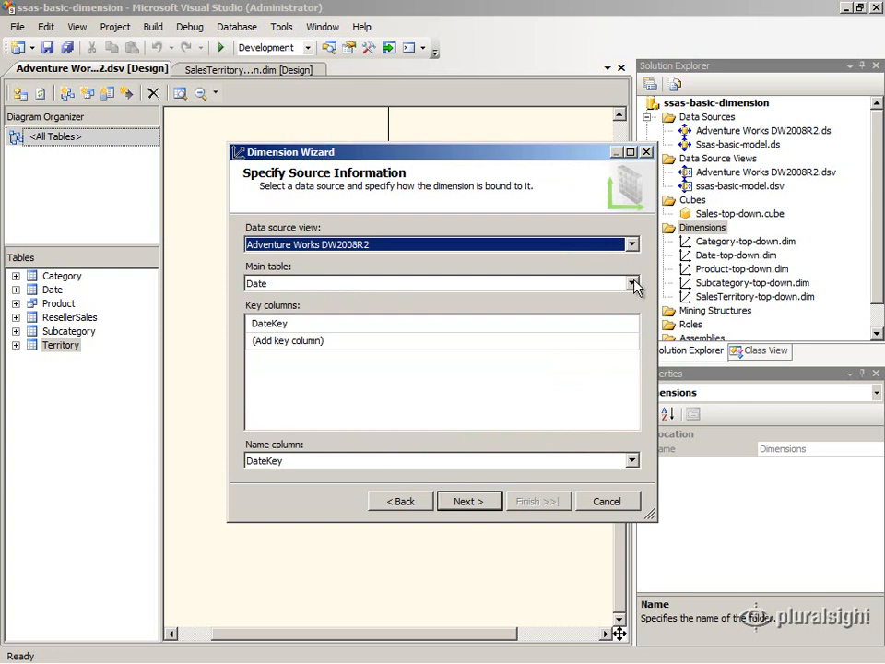
pyautogui.click(633, 284)
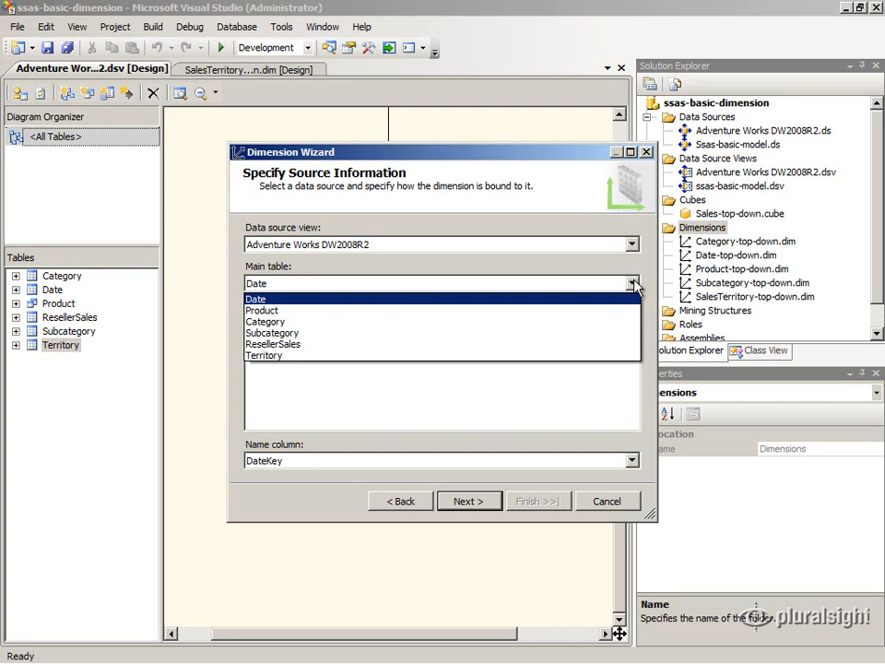
pyautogui.click(512, 356)
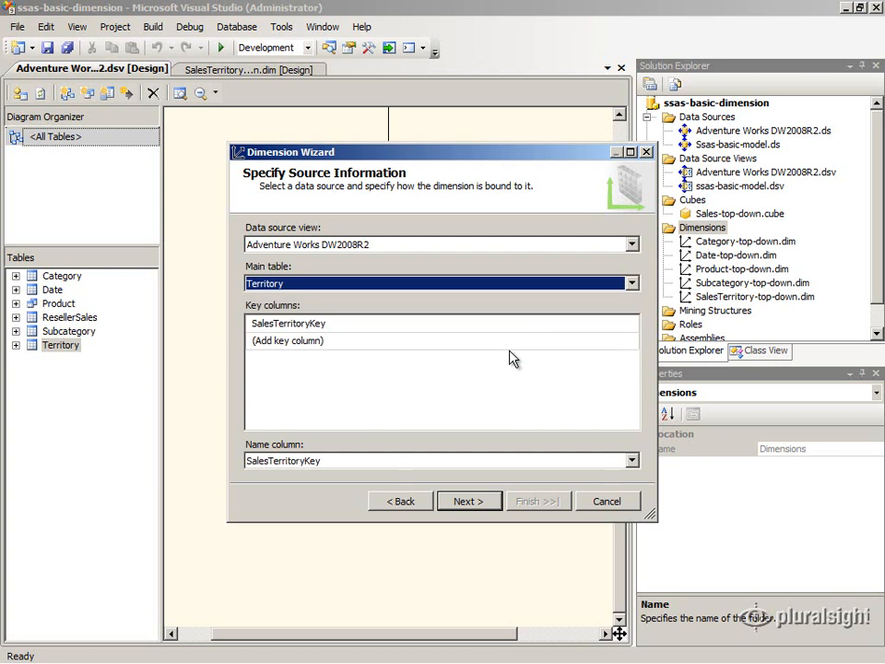
# Keep SalesTerritoryKey as the only key column, set the name column to SalesTerritoryRegion, and proceed to the attribute selection
pyautogui.click(465, 328)
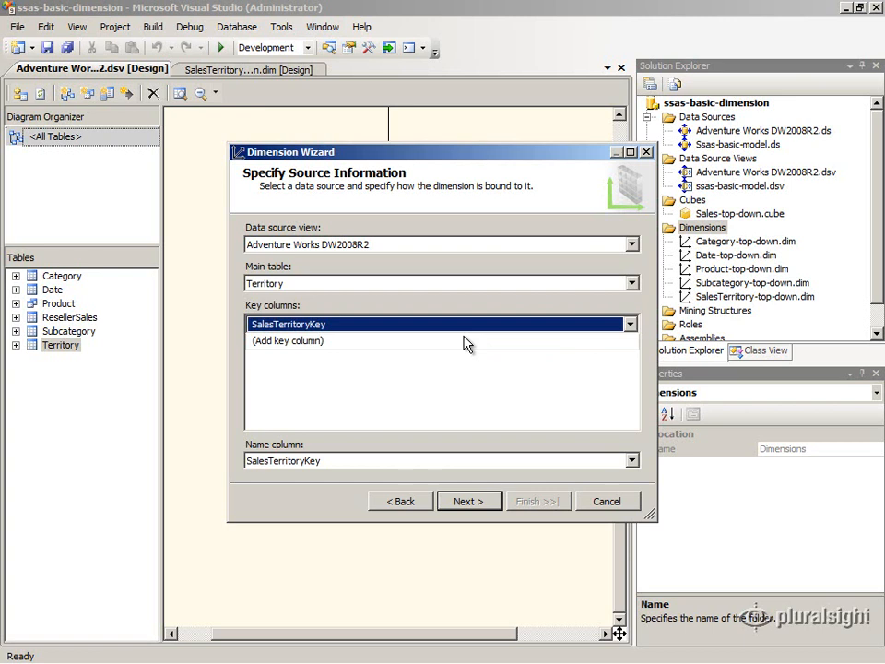
pyautogui.click(465, 342)
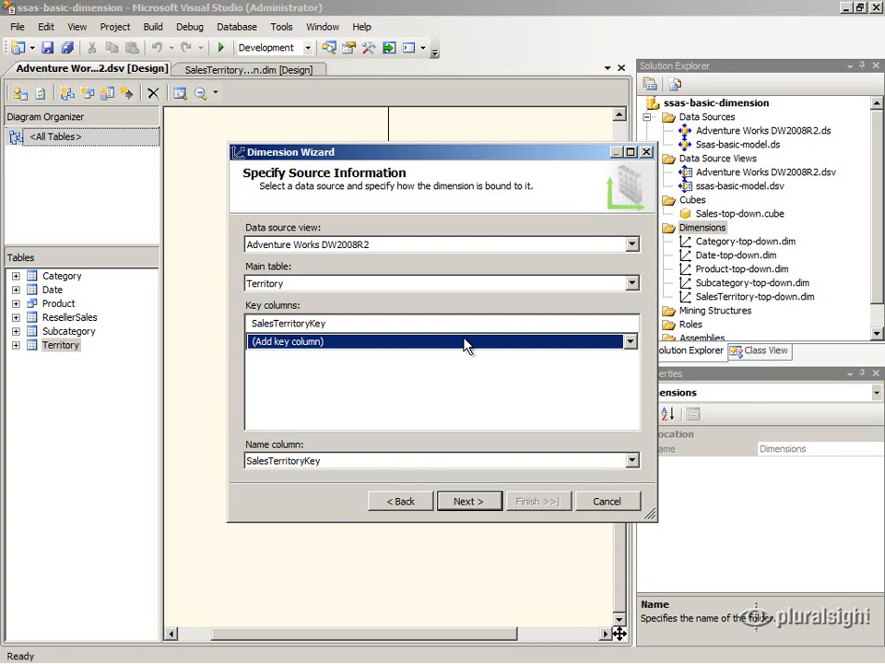
pyautogui.click(433, 464)
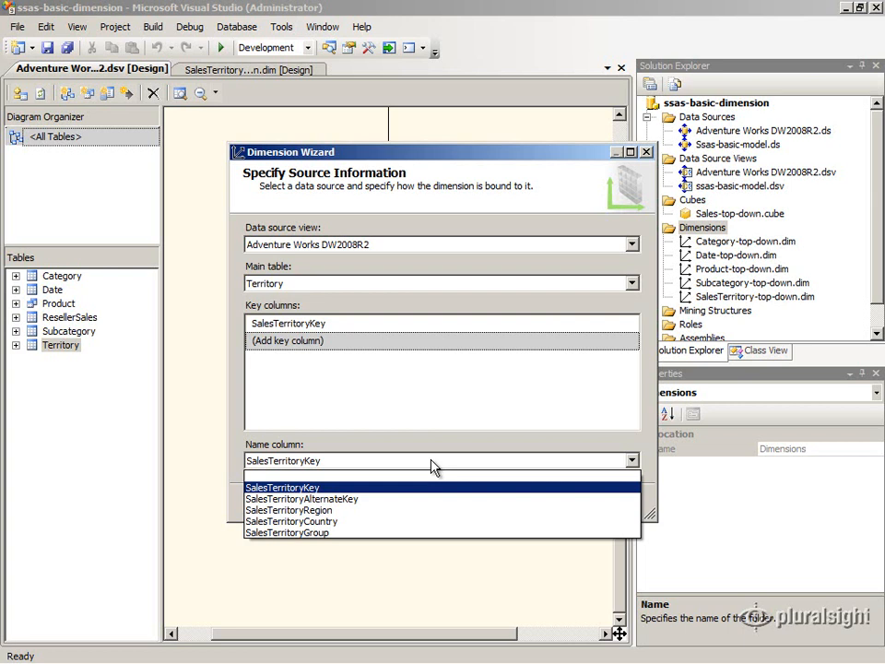
pyautogui.click(350, 510)
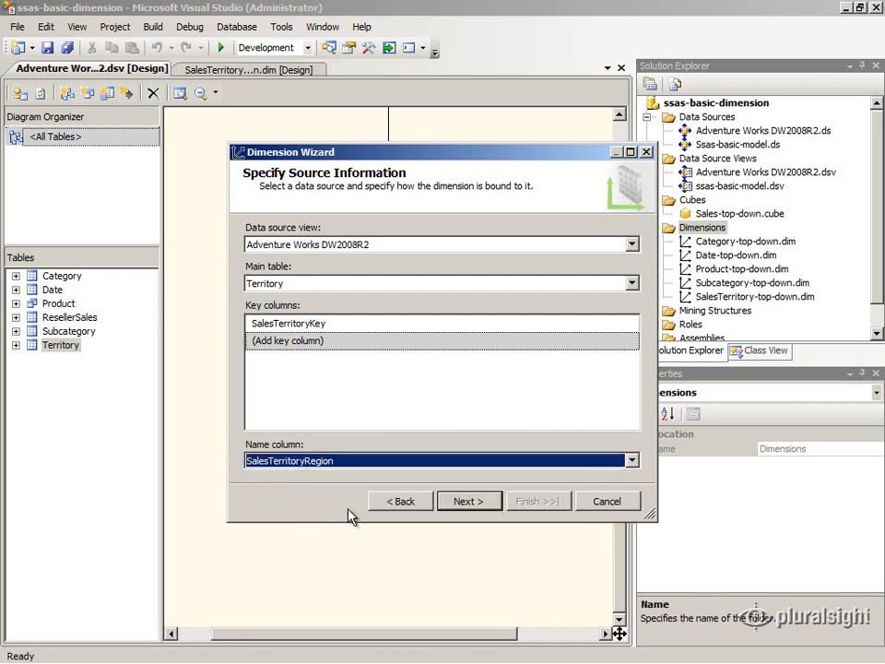
pyautogui.click(461, 501)
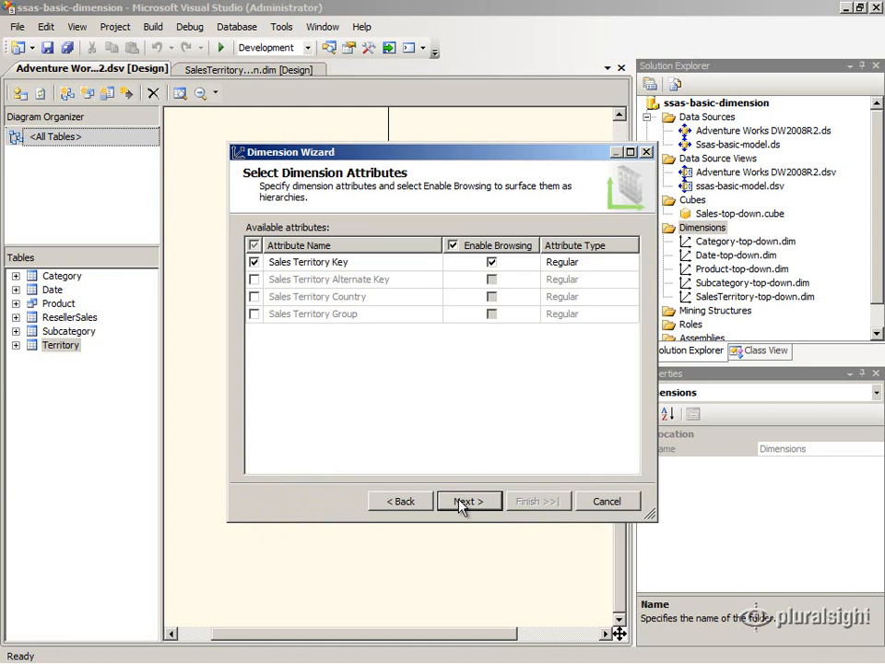
# Rename the Sales Territory Key attribute to Region
pyautogui.click(367, 261)
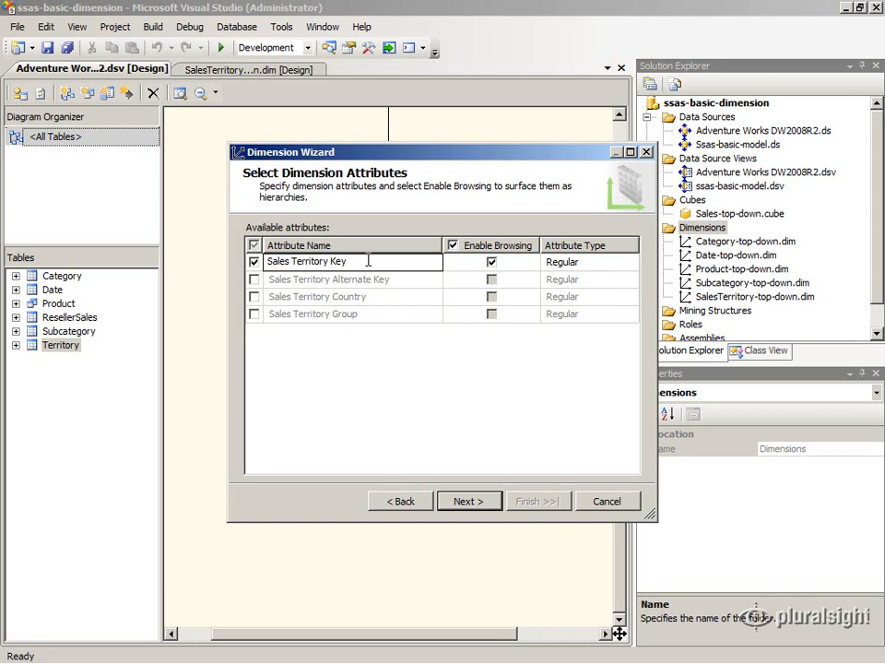
pyautogui.press('BackSpace')
pyautogui.press('BackSpace')
pyautogui.press('BackSpace')
pyautogui.press('BackSpace')
pyautogui.press('BackSpace')
pyautogui.press('BackSpace')
pyautogui.press('BackSpace')
pyautogui.press('BackSpace')
pyautogui.press('BackSpace')
pyautogui.press('BackSpace')
pyautogui.press('BackSpace')
pyautogui.press('BackSpace')
pyautogui.press('BackSpace')
pyautogui.press('BackSpace')
pyautogui.press('BackSpace')
pyautogui.press('BackSpace')
pyautogui.press('BackSpace')
pyautogui.press('BackSpace')
pyautogui.press('BackSpace')
pyautogui.write('Regio')
pyautogui.press('BackSpace')
pyautogui.press('BackSpace')
pyautogui.write('gion')
pyautogui.click(349, 284)
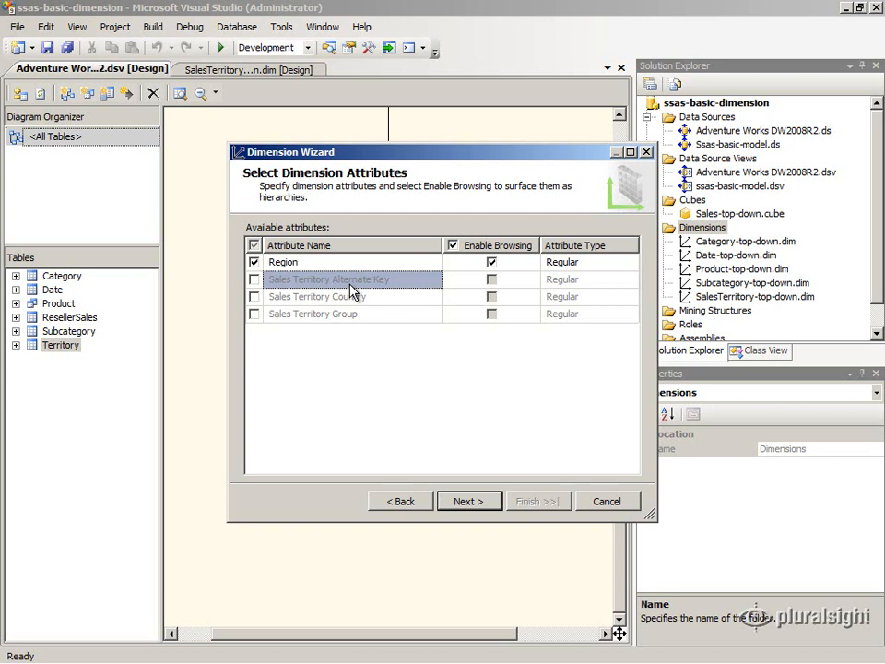
# Include the Sales Territory Country and Sales Territory Group attributes renamed as Country and Group, and finish the dimension with the name Territory
pyautogui.click(254, 297)
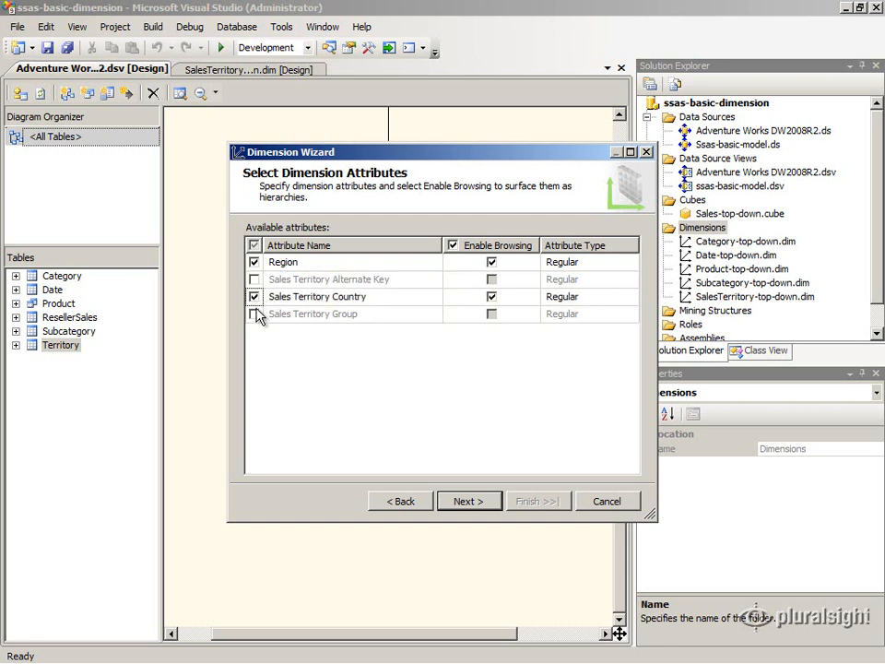
pyautogui.click(254, 314)
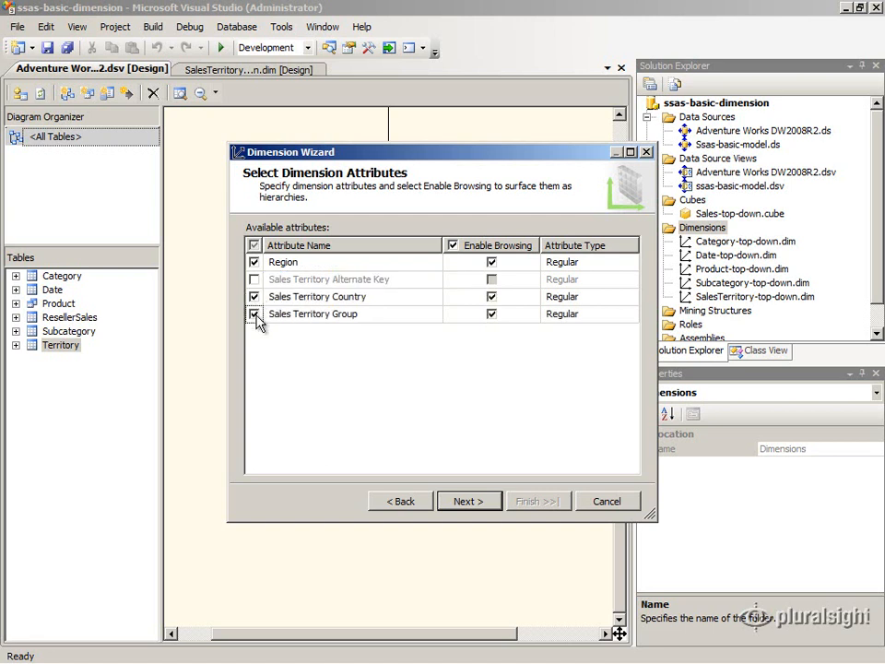
pyautogui.click(333, 296)
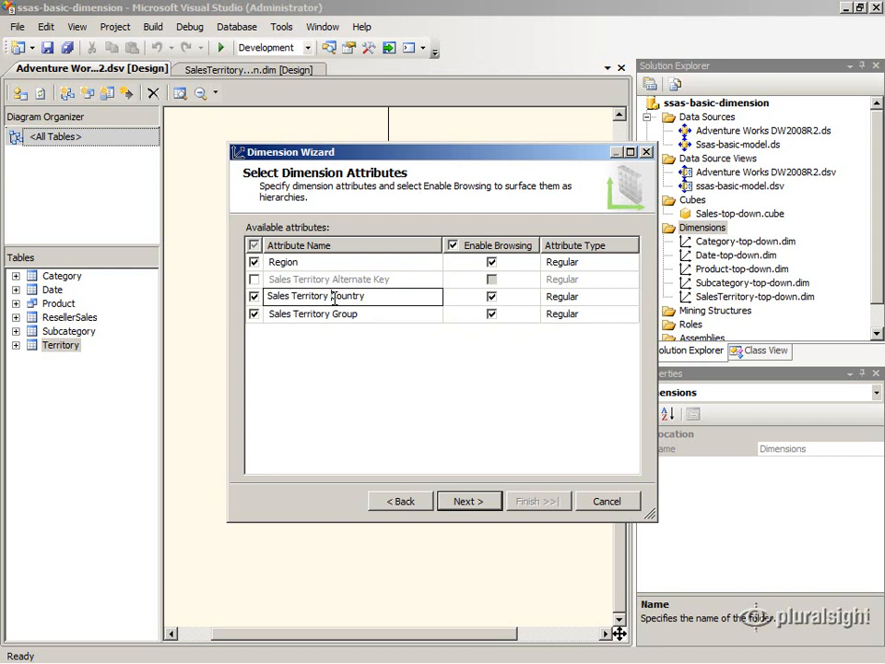
pyautogui.hotkey('shift', 'Home')
pyautogui.press('Delete')
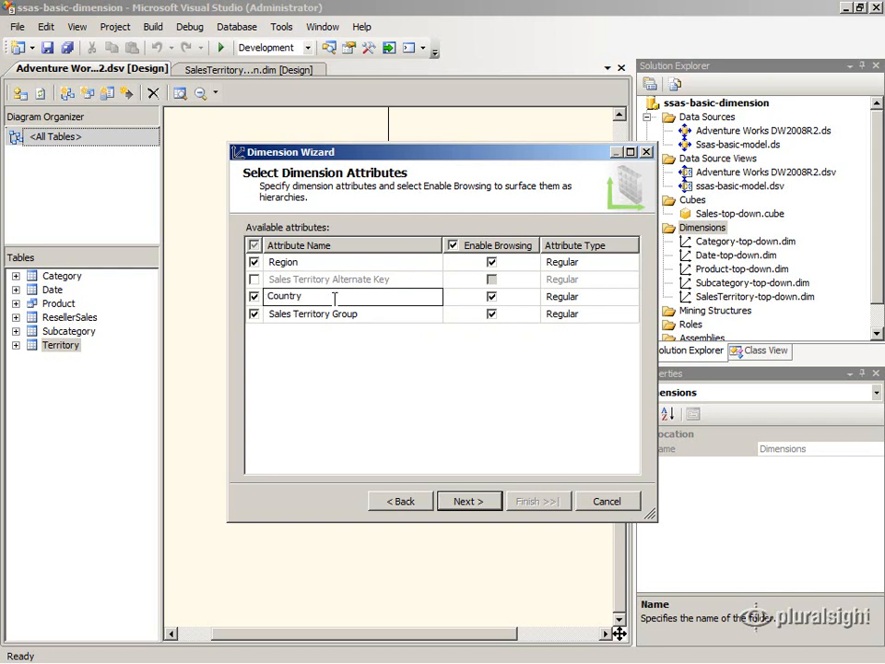
pyautogui.click(333, 315)
pyautogui.hotkey('shift', 'Home')
pyautogui.press('Delete')
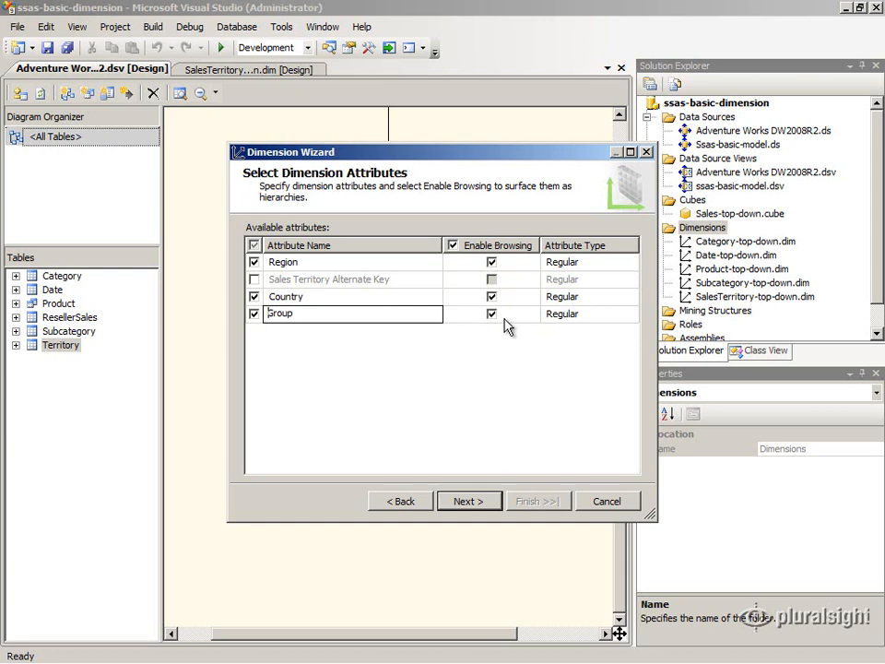
pyautogui.click(466, 499)
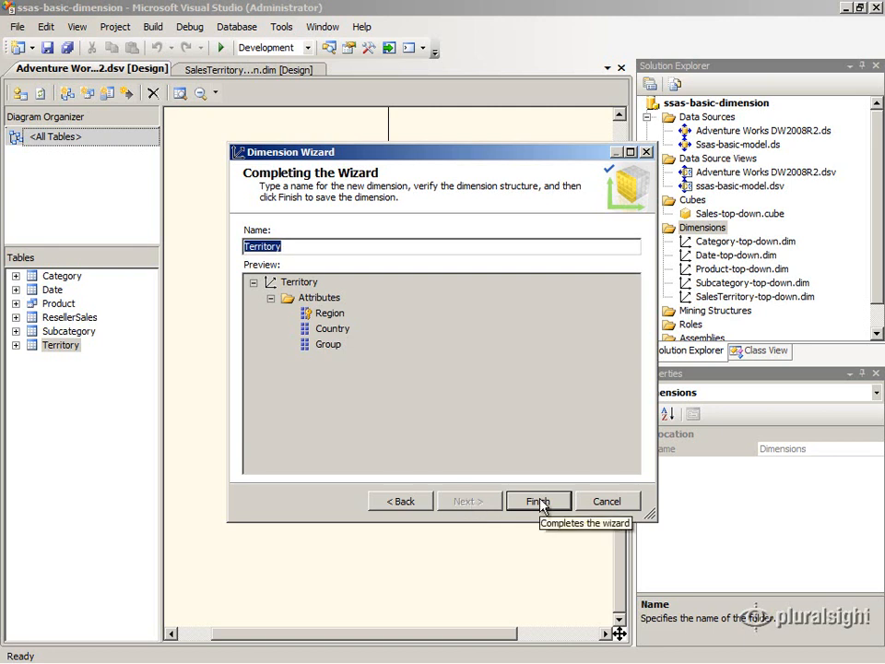
pyautogui.click(540, 502)
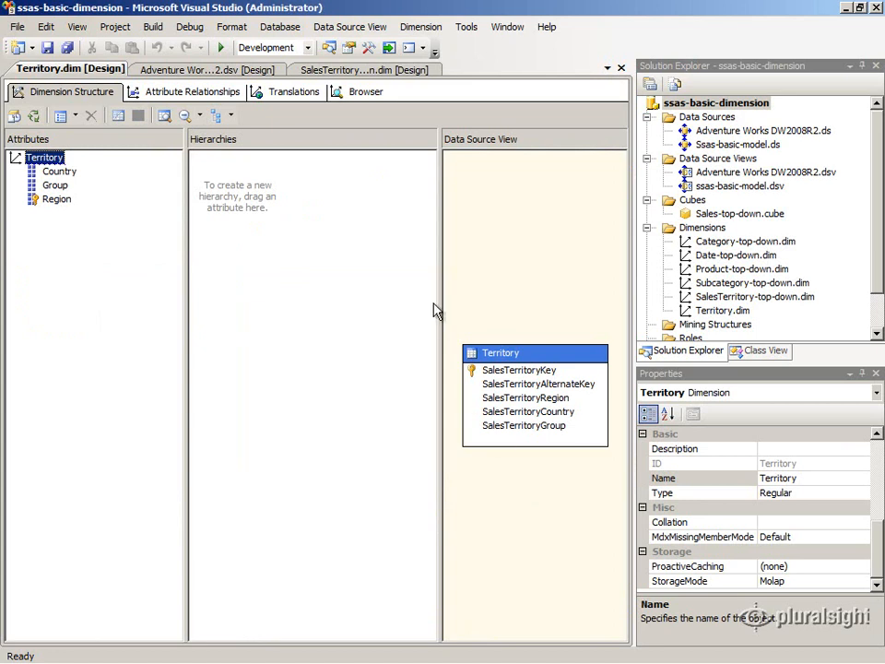
# Delete the RegionSourceKey attribute from the SalesTerritory-top-down dimension
pyautogui.click(344, 72)
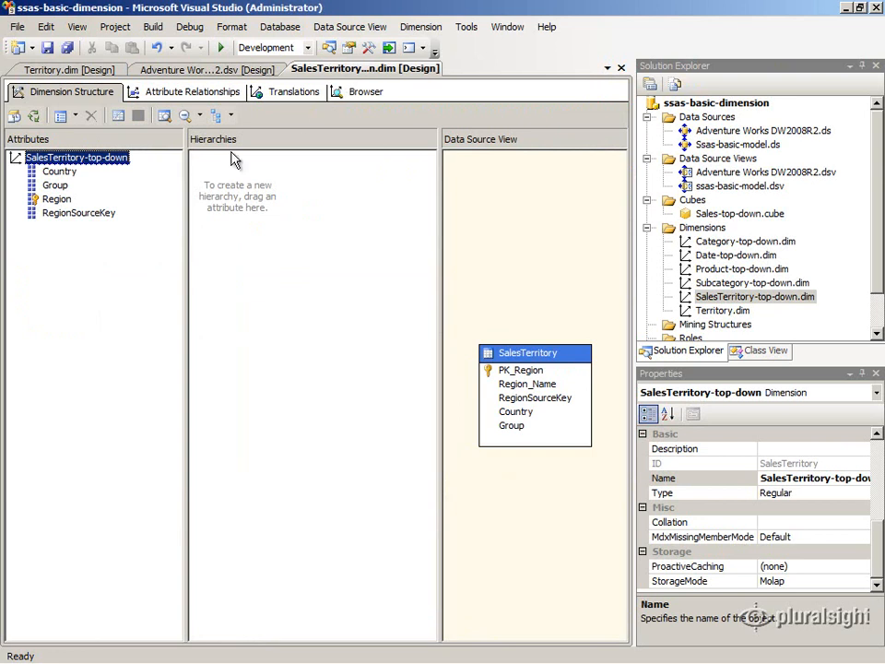
pyautogui.click(96, 219)
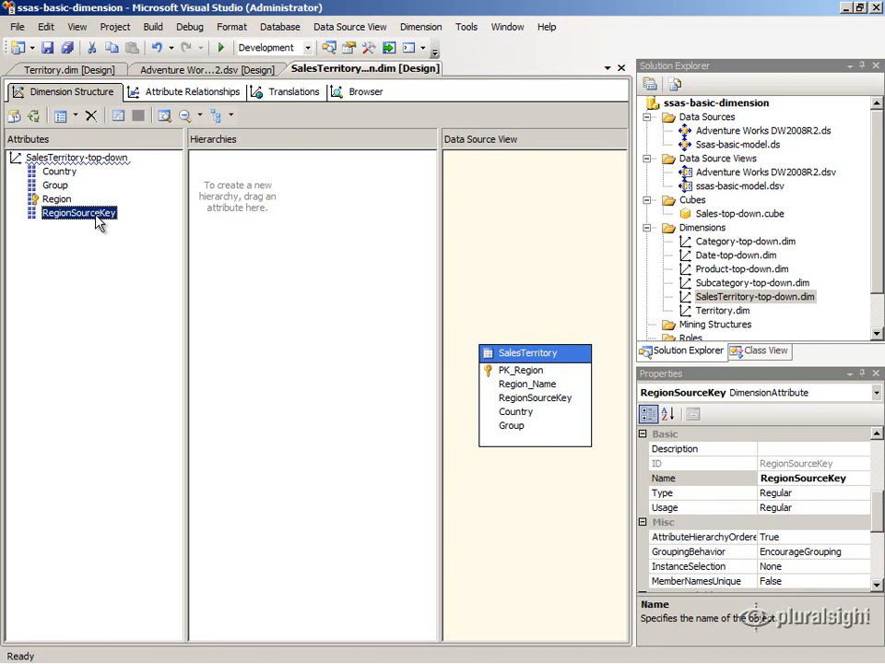
pyautogui.click(90, 117)
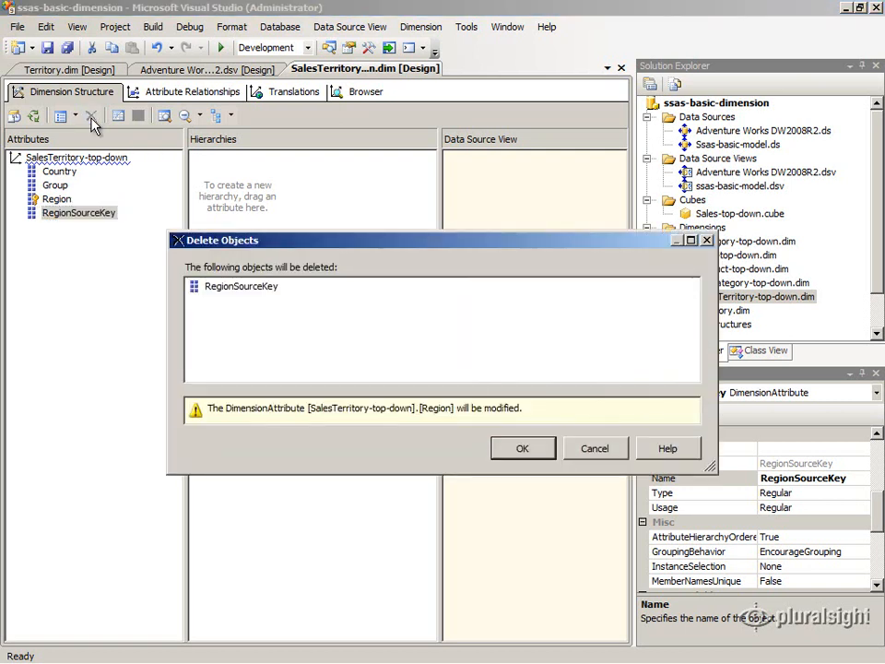
pyautogui.click(517, 447)
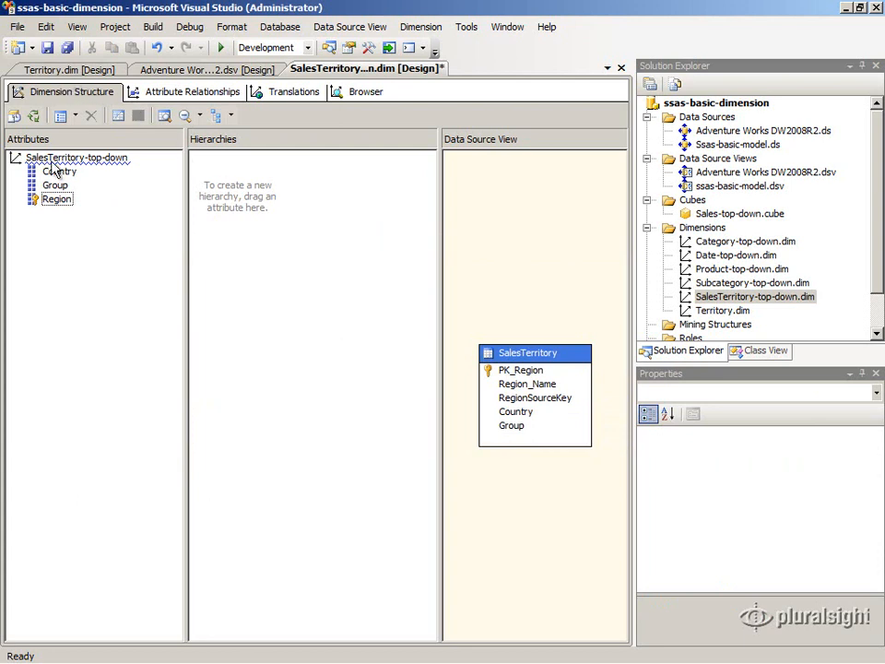
# Return to the Territory dimension design, deploy the ssas-basic-dimension project, and close the deployment progress
pyautogui.click(50, 74)
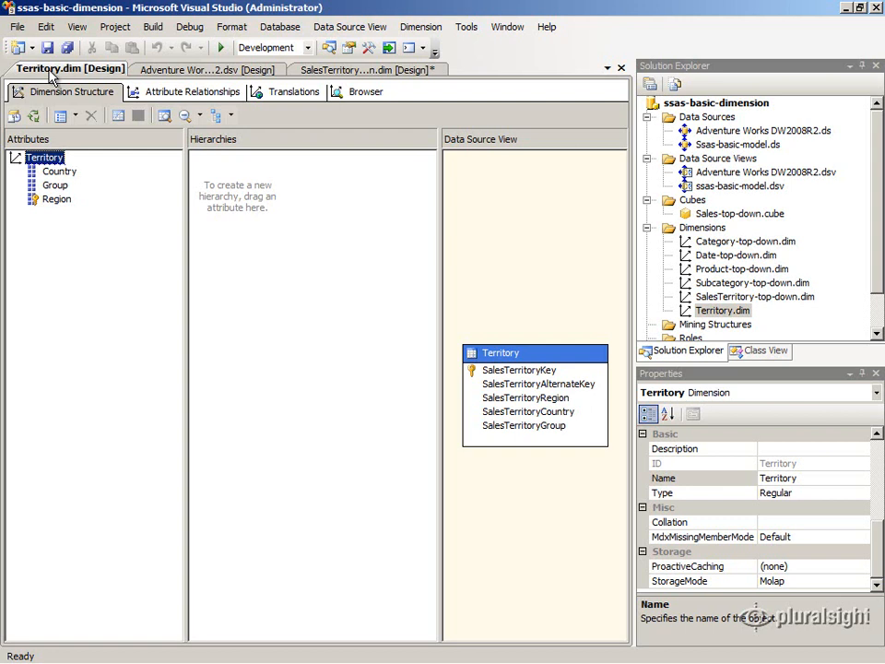
pyautogui.rightClick(671, 105)
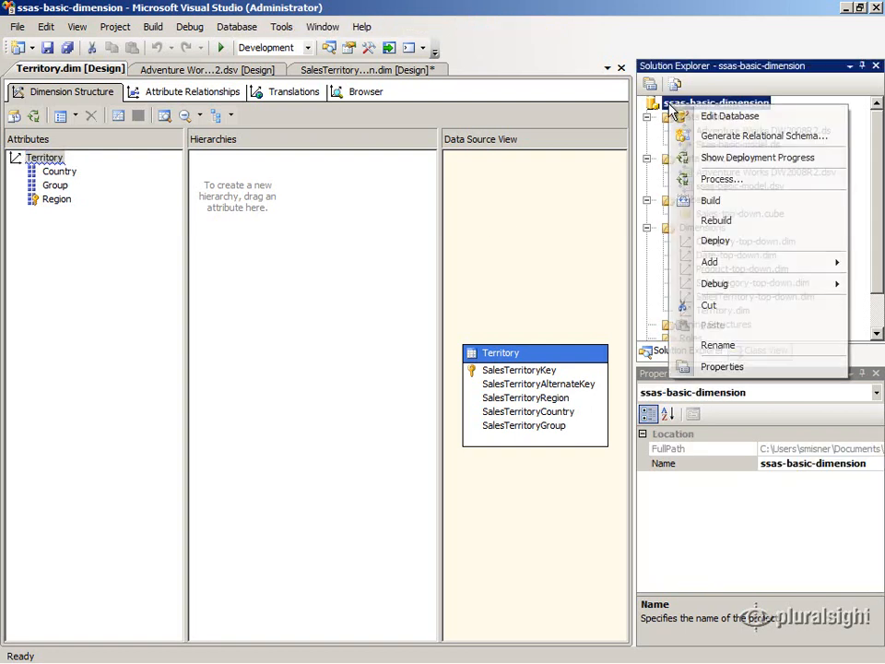
pyautogui.click(706, 240)
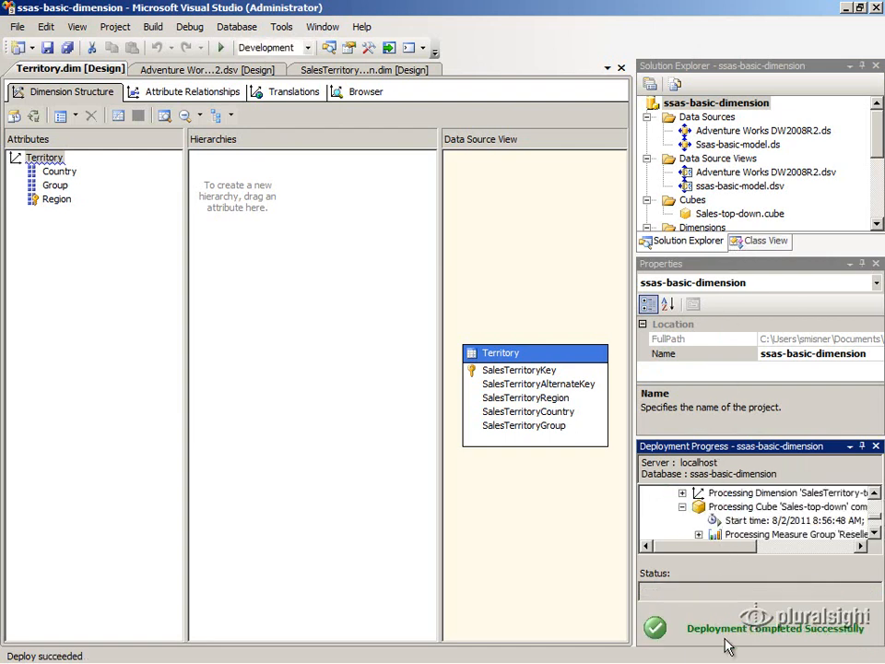
pyautogui.click(876, 446)
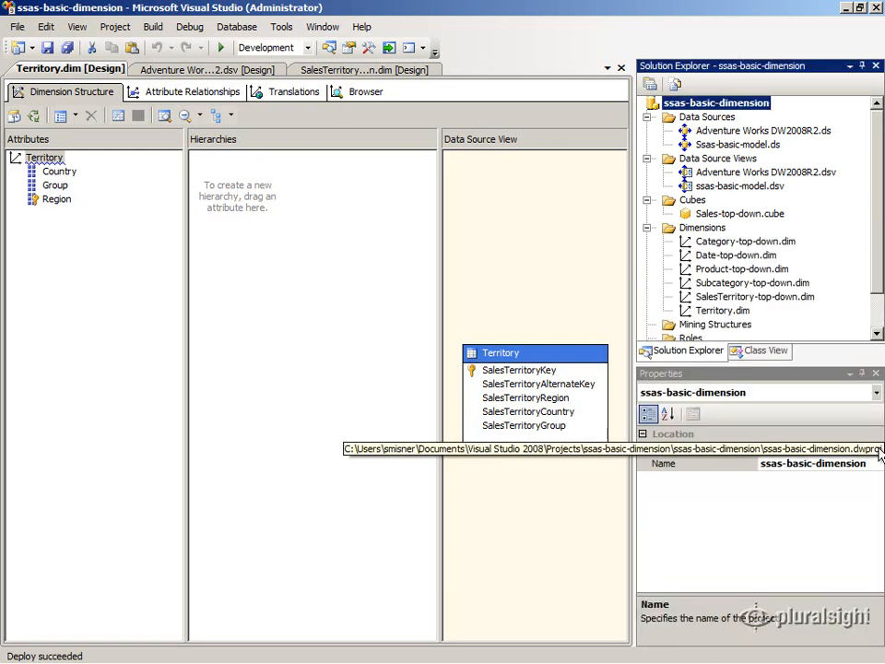